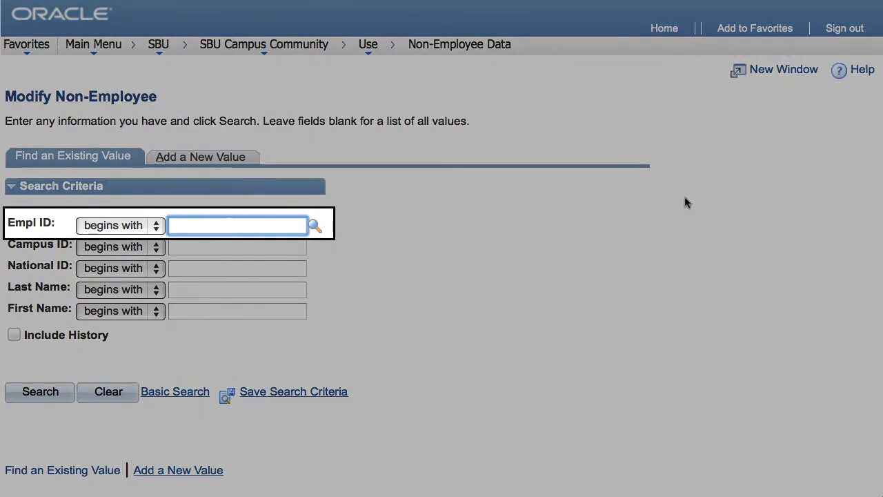
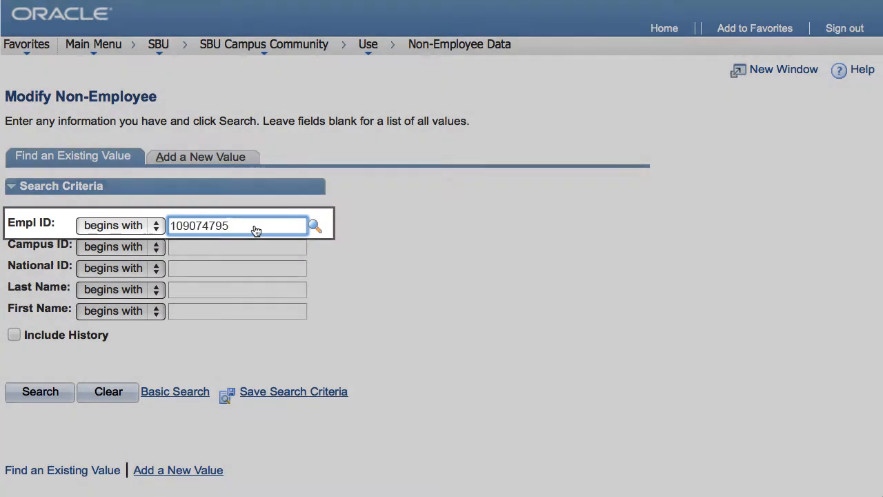
- Search the existing non-employee records by the person's Empl ID
click(41, 391)
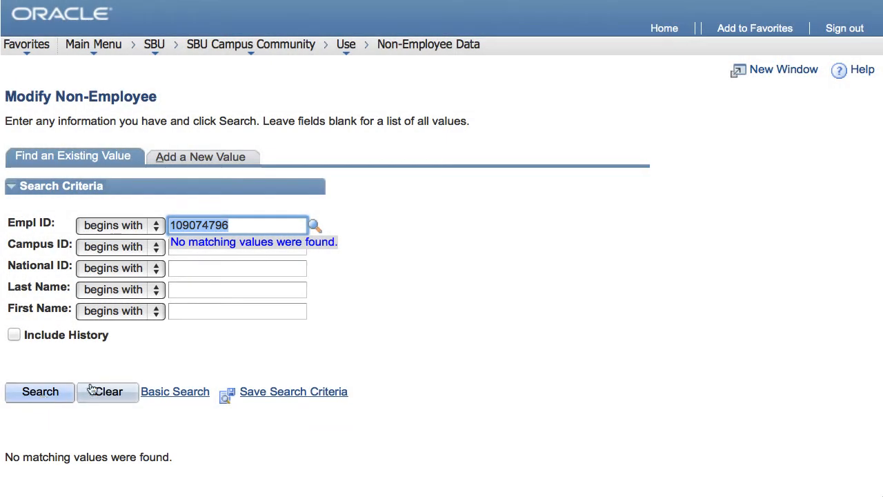
- Enter the person's Empl ID as a new value to add and open the matching existing record
click(179, 158)
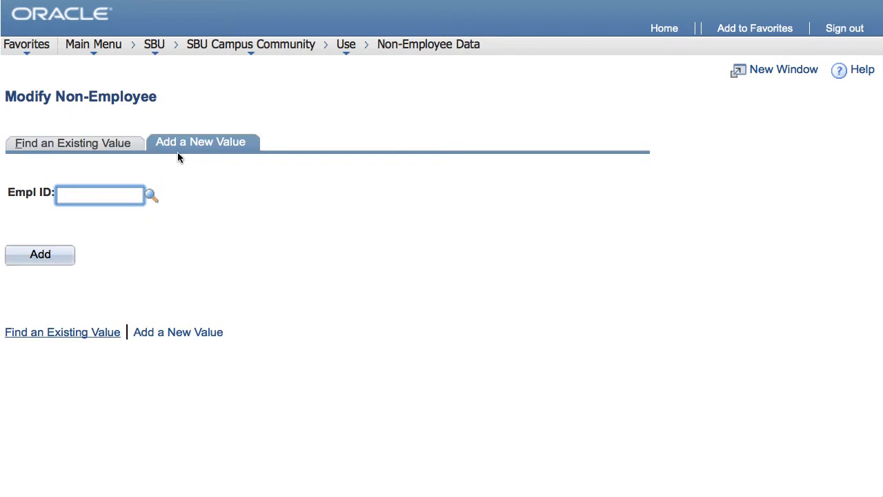
click(126, 196)
text(109074795)
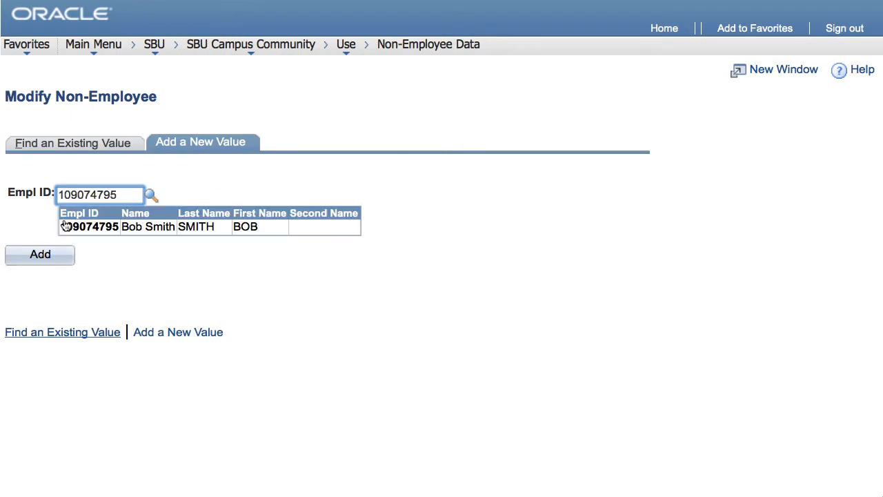
click(59, 256)
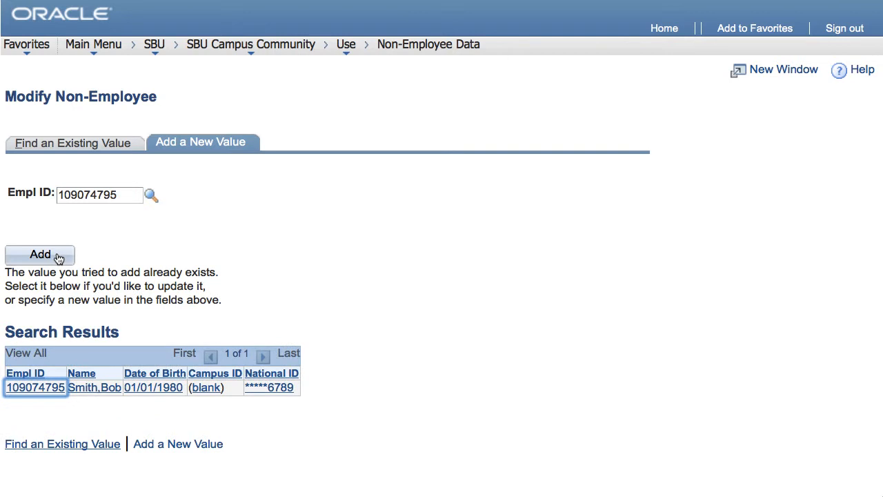
click(31, 389)
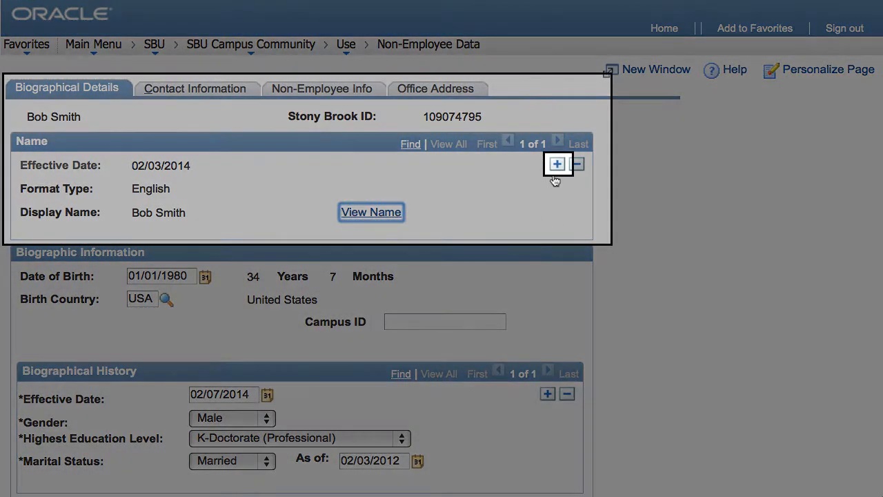
- Add a new name row in the biographical details and change the person's last name
click(557, 165)
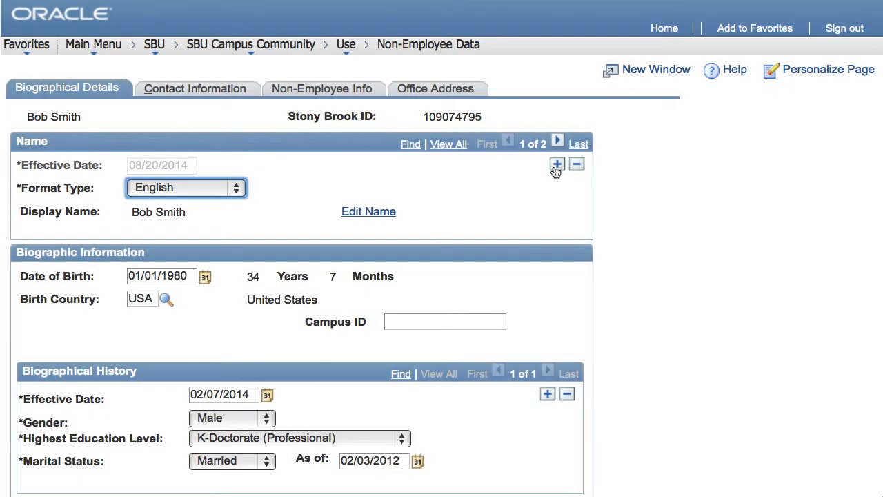
click(362, 213)
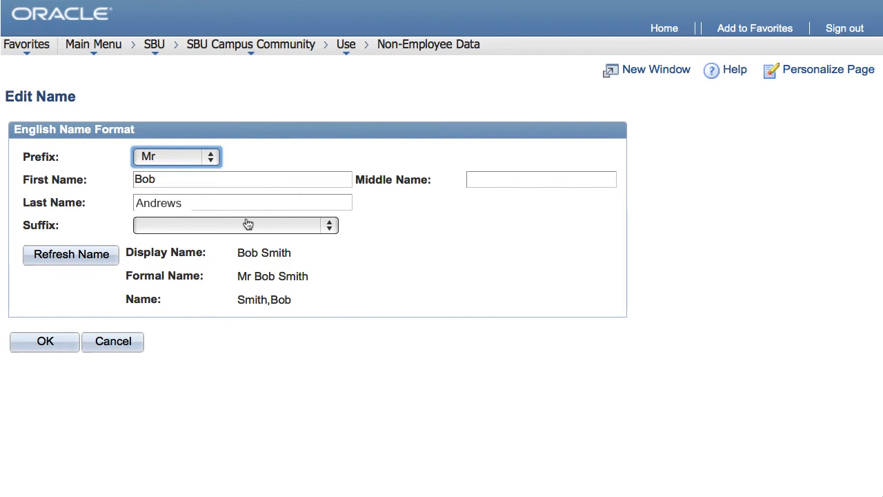
click(58, 342)
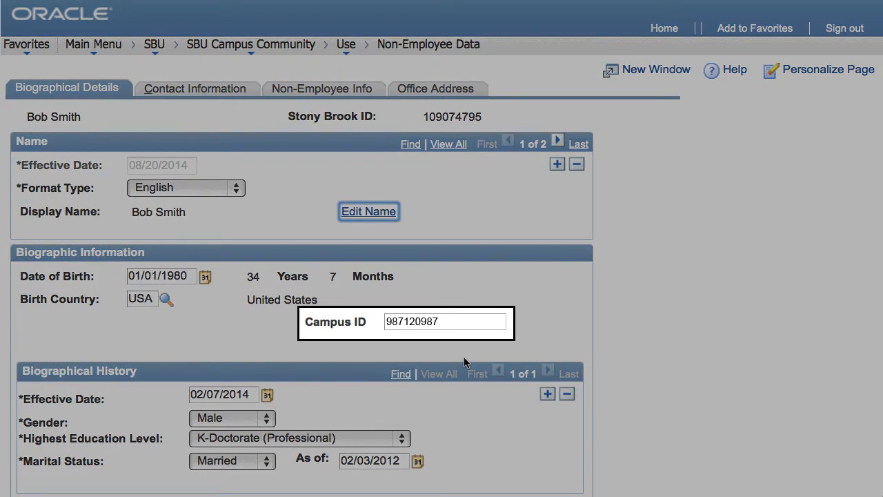
- Add an address history row for the home address in the contact information and replace the street in Address 1
scroll(465, 362, down, 3)
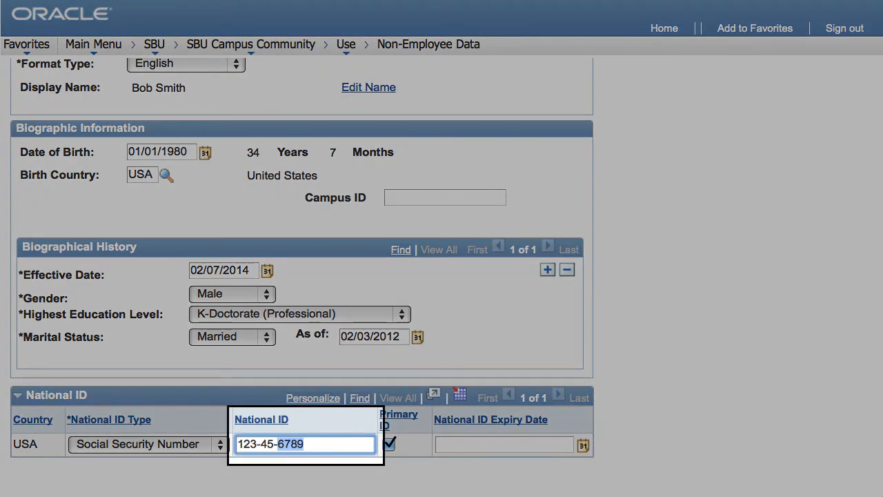
scroll(340, 442, up, 2)
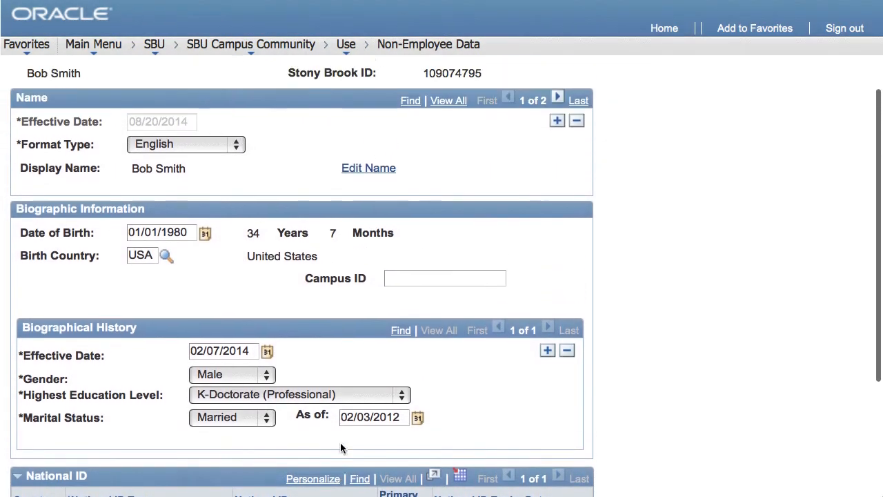
scroll(340, 442, up, 1)
click(186, 96)
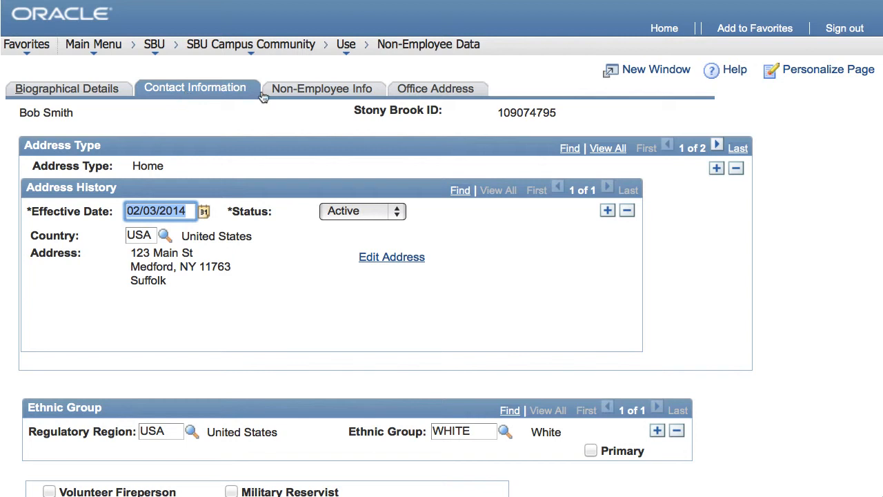
click(607, 210)
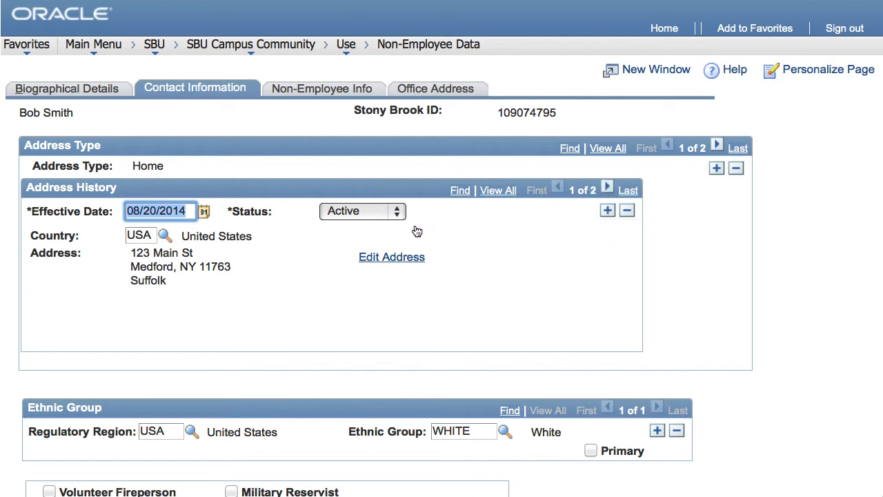
click(384, 258)
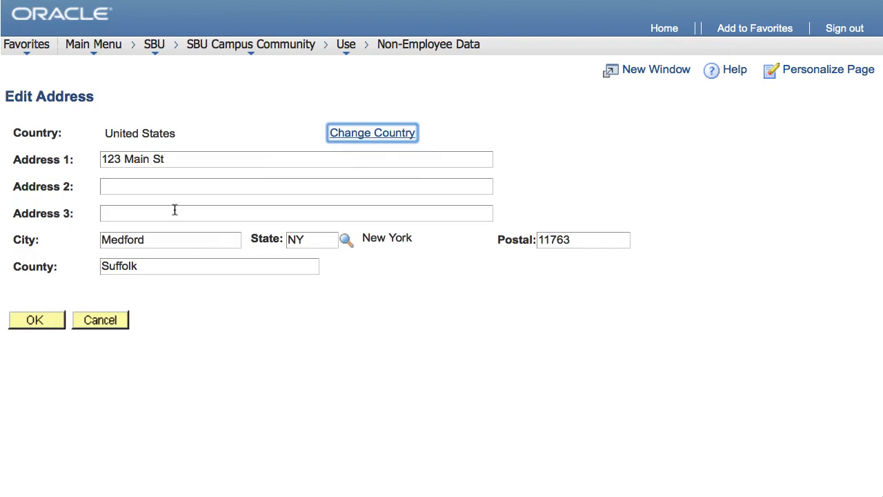
drag(149, 159, 82, 162)
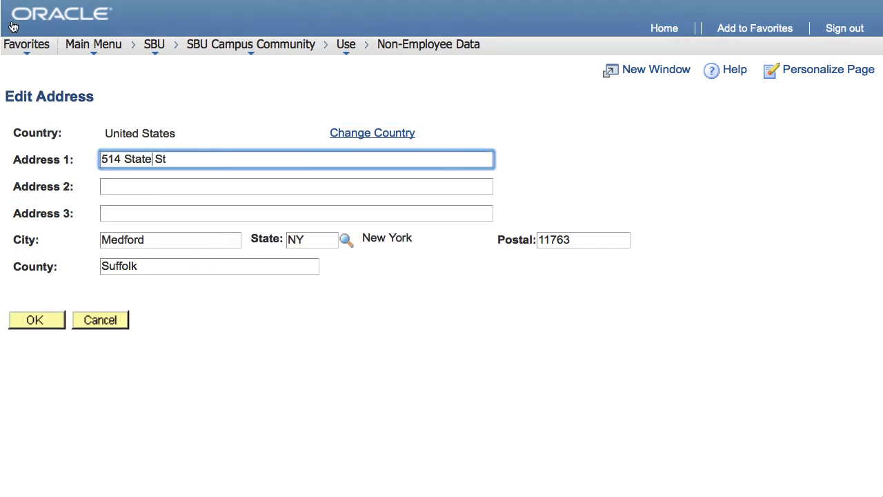
click(29, 319)
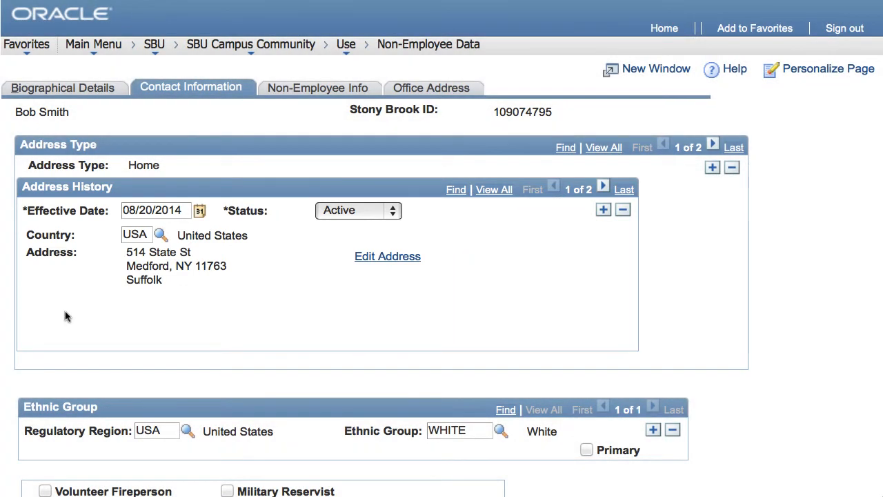
- Set the volunteer data's begin date to 08/20/2014 and expected end date to 11/19/2014
click(336, 90)
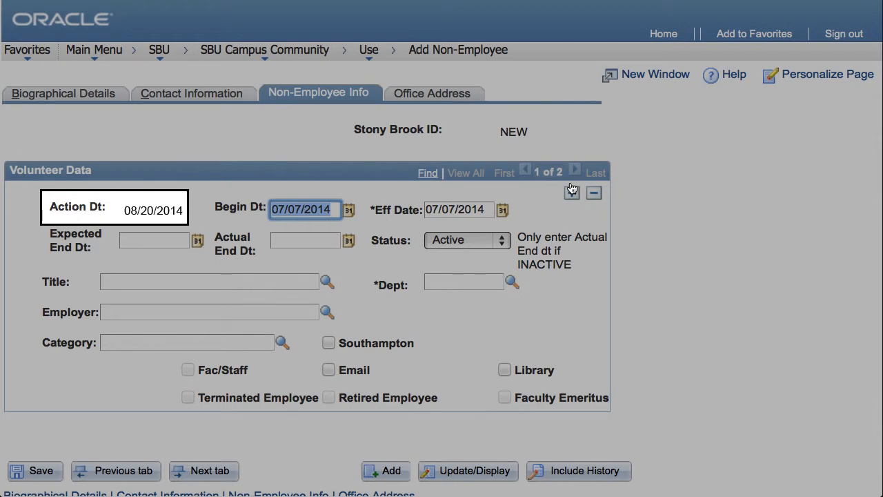
click(348, 209)
click(377, 347)
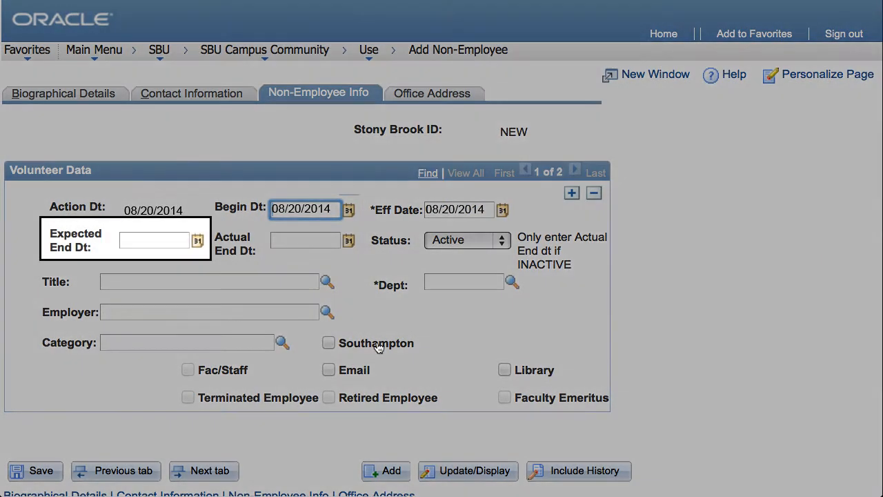
click(293, 277)
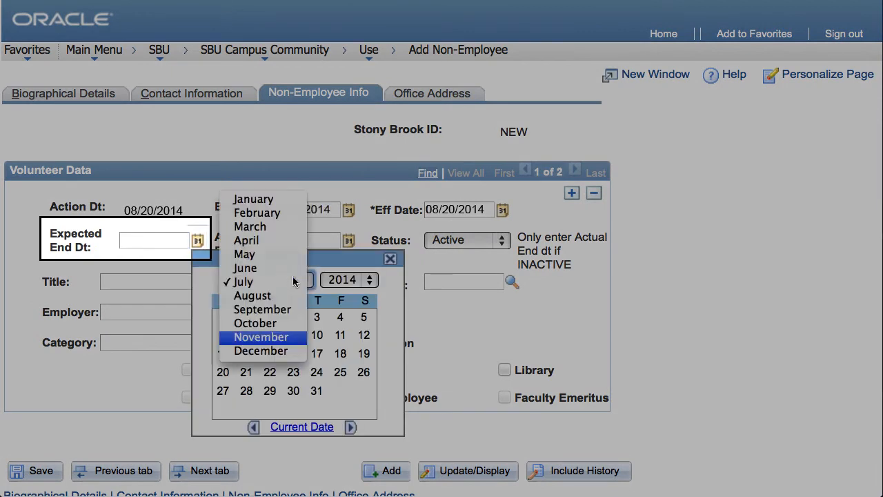
click(274, 337)
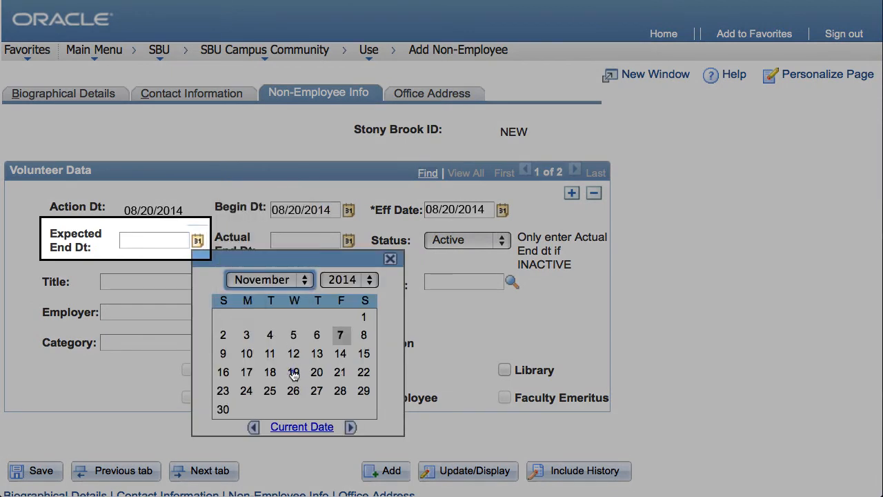
click(293, 369)
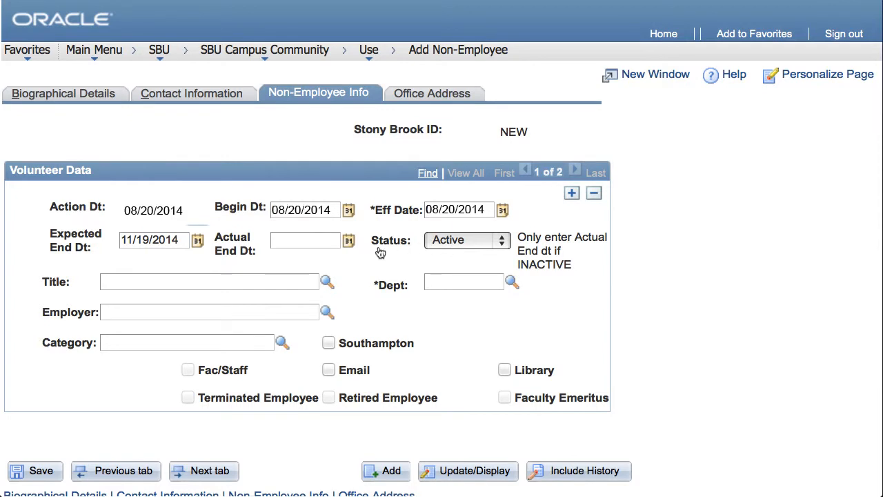
- Set the title to Temporary Agency Employee, the employer to Lloyd Staffing and the department to 01226901 (Capital Tech Equip)
click(327, 282)
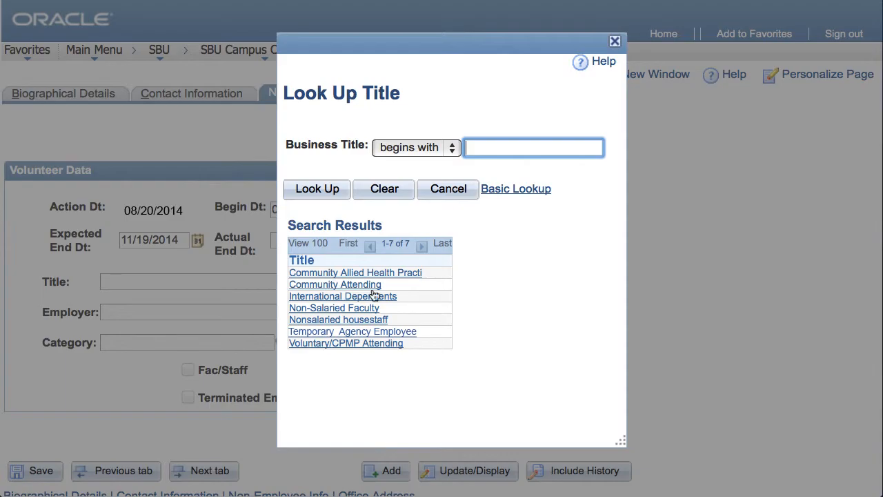
click(391, 331)
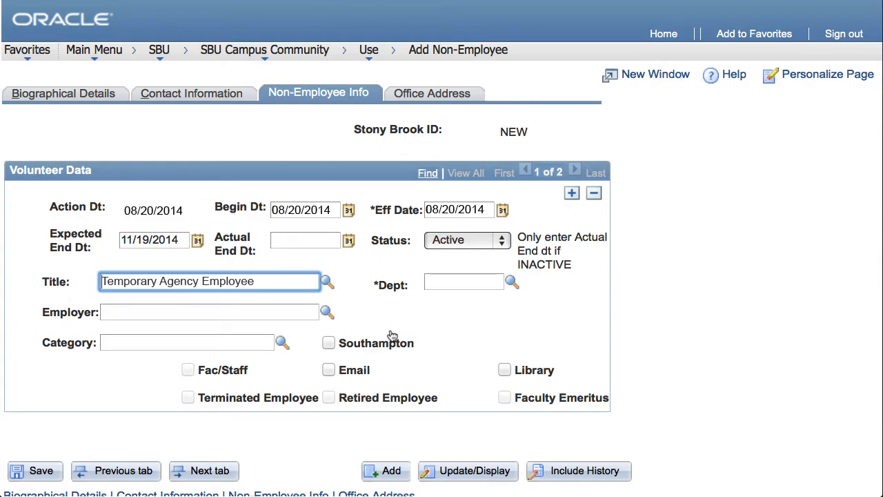
click(327, 311)
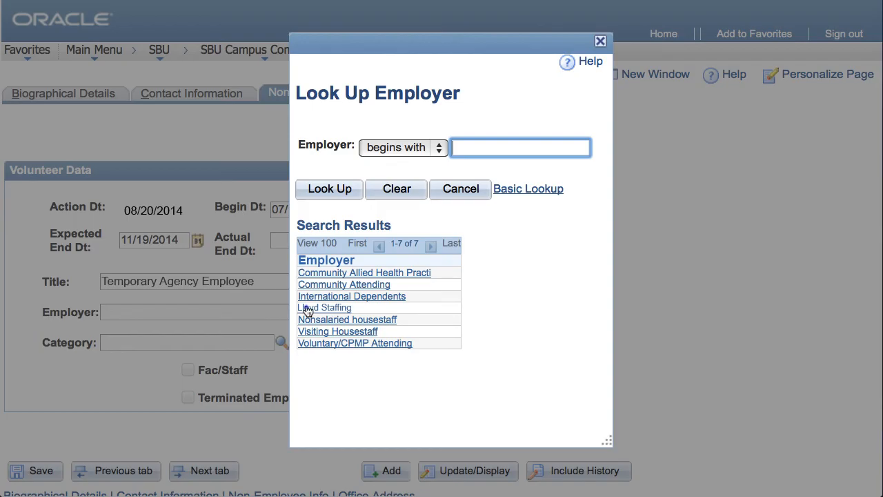
click(308, 307)
click(511, 284)
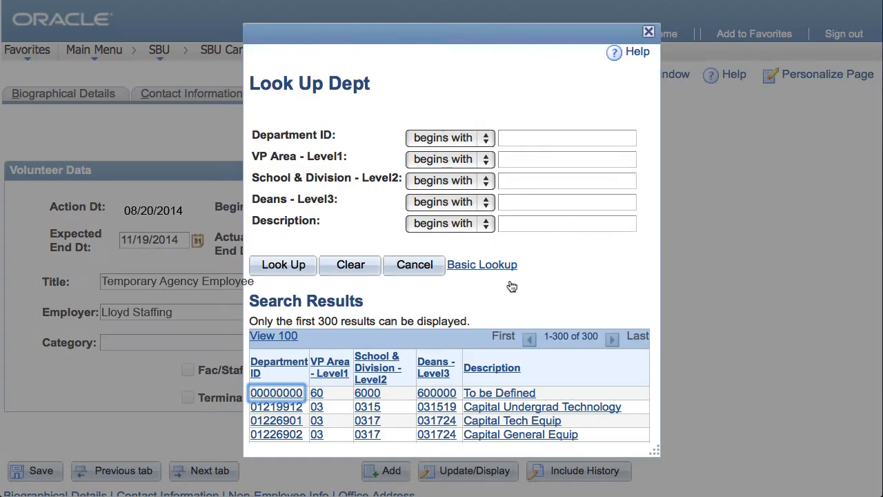
click(266, 421)
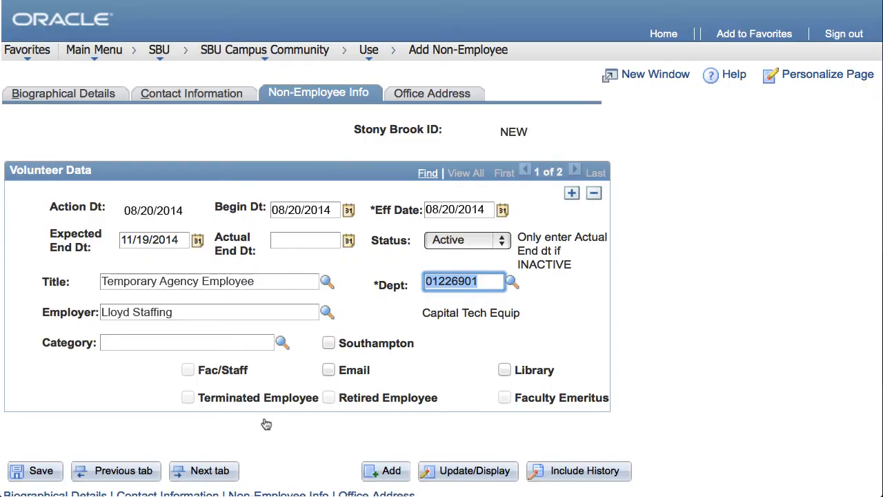
- Set the non-employee category to Voluntary/CPMP Attending and enable the Email and Library options
click(282, 344)
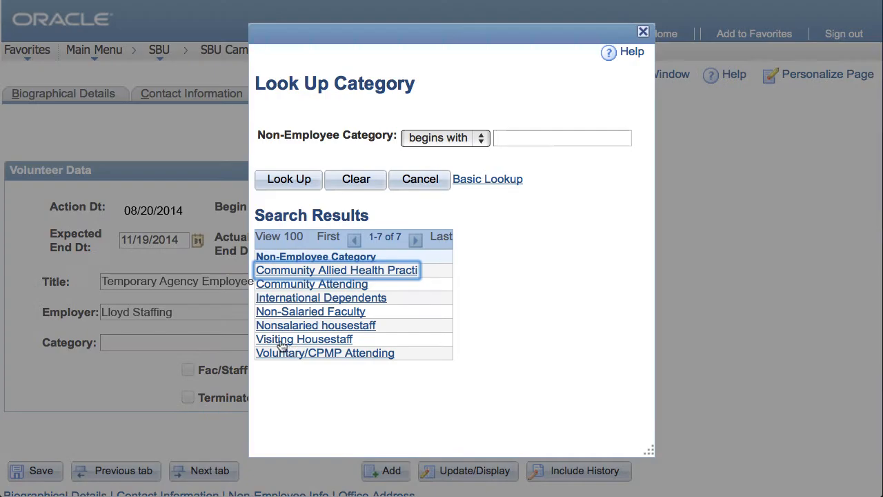
click(311, 355)
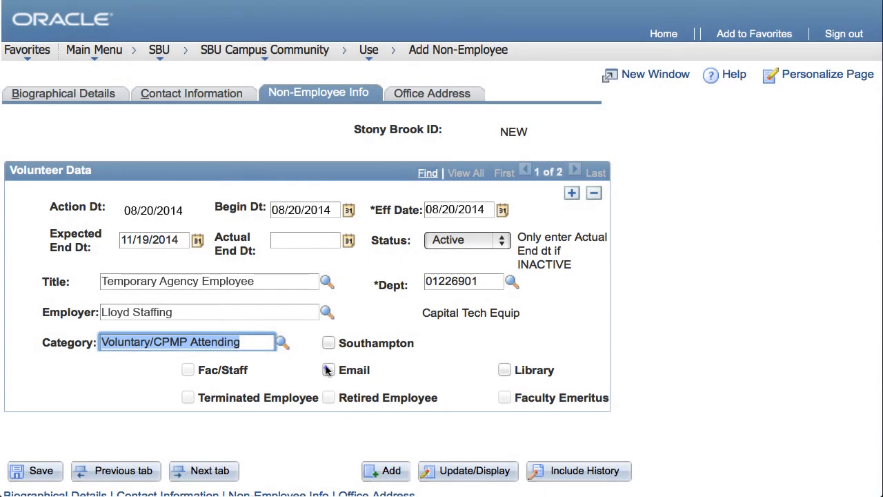
click(328, 370)
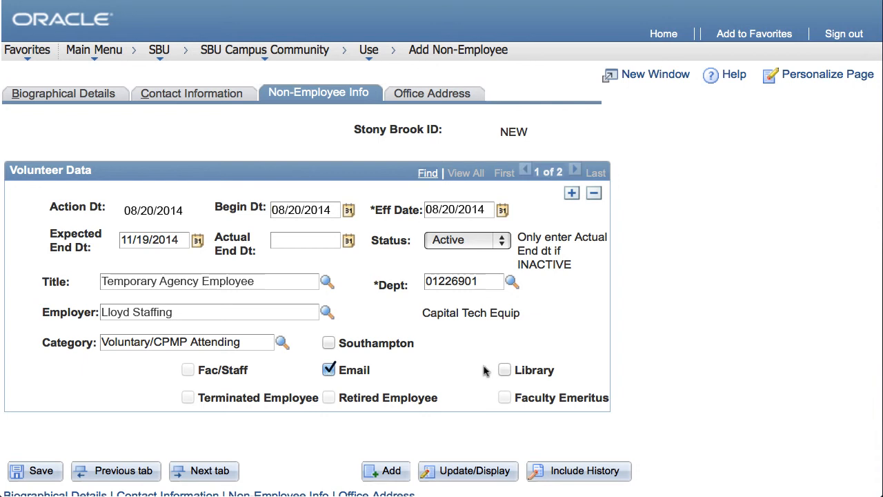
click(504, 371)
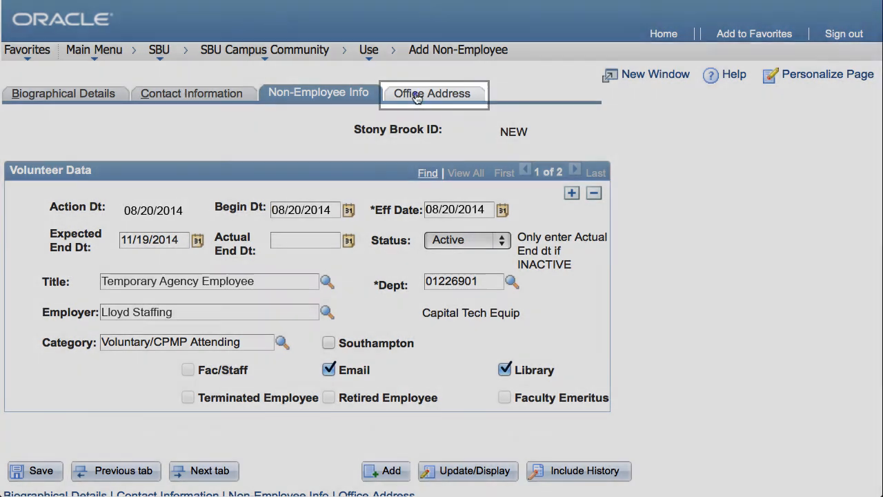
- Set the office address Zip + 4 code to 0604 for the Alumni Association
click(414, 94)
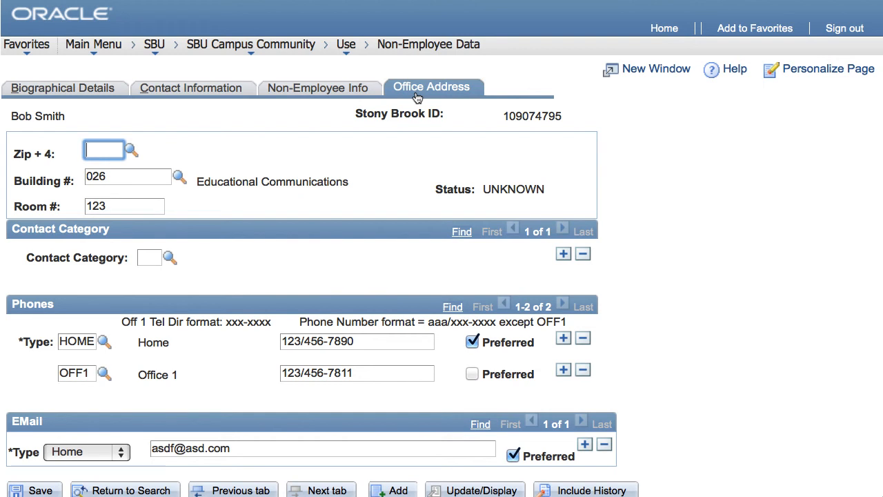
click(131, 149)
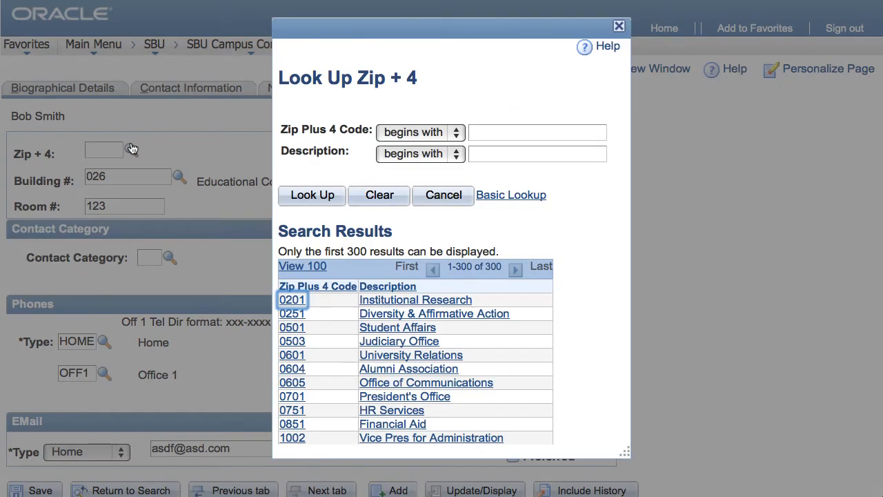
click(283, 371)
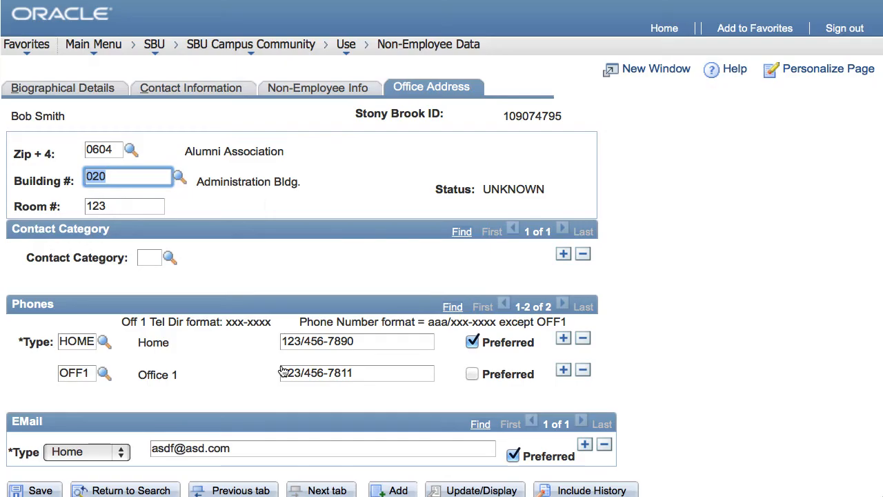
- Go back through the non-employee and contact information to the end of the biographical details, ready for saving the record
click(318, 88)
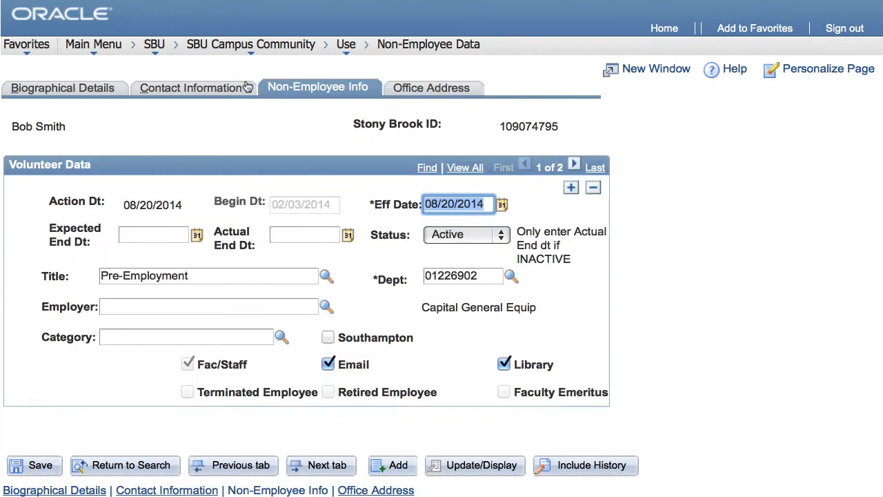
click(194, 88)
click(76, 93)
scroll(280, 288, down, 5)
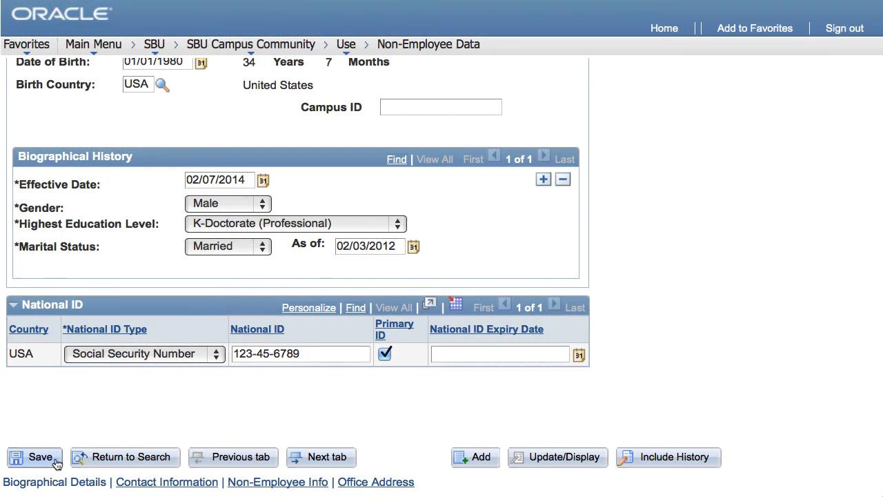